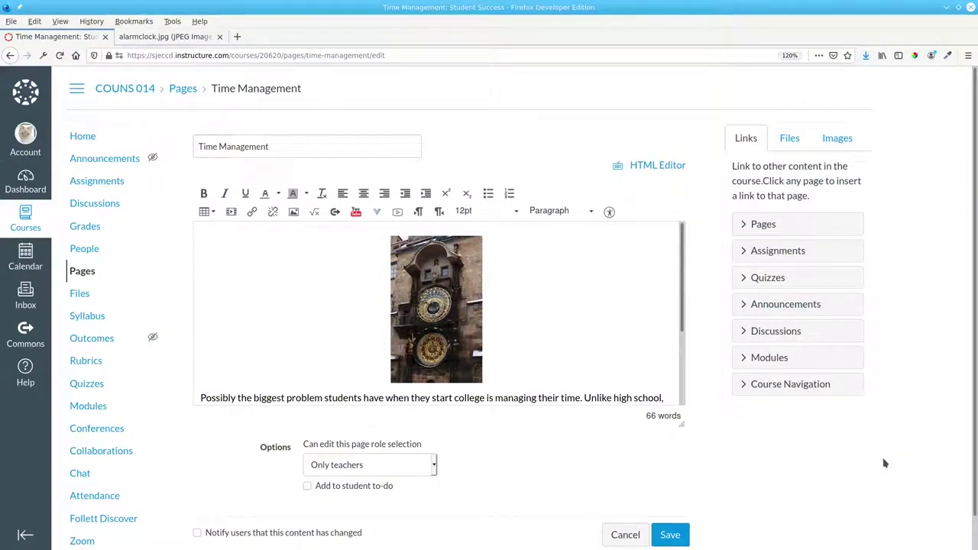
Switch to the Firefox tab with the full-size 2492 × 2484 alarmclock.jpg photo
click(162, 38)
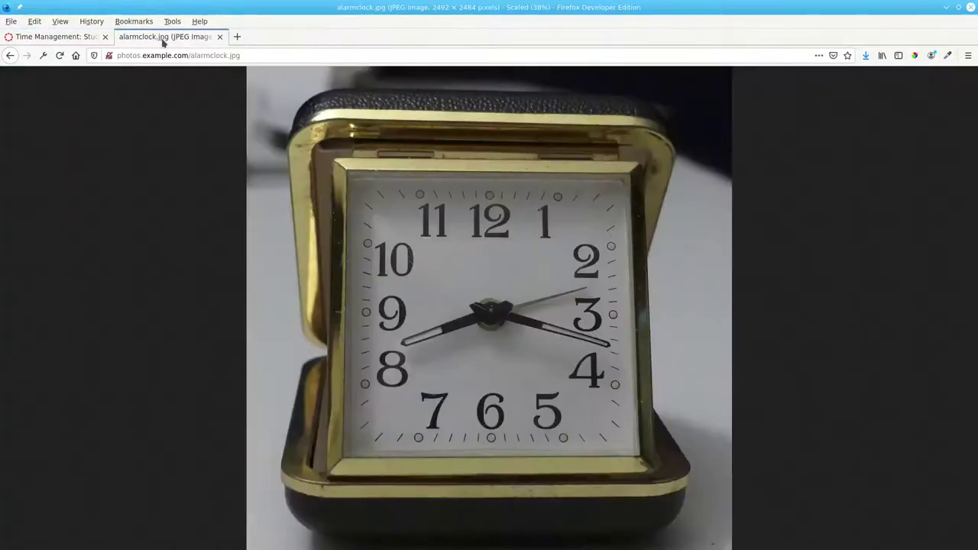
Use Save Image As to store the photo as alarmclock.jpg in couns014's images folder
right_click(394, 203)
click(436, 236)
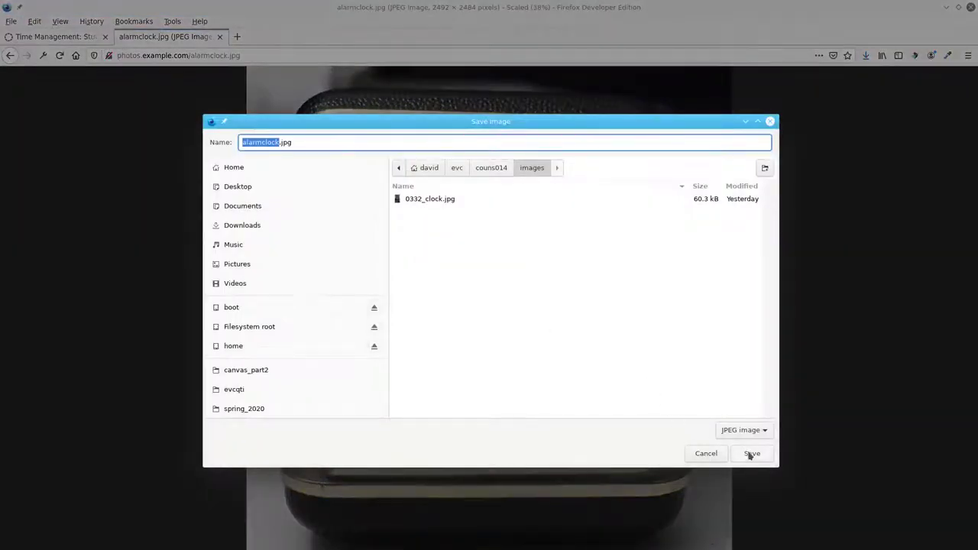
click(749, 454)
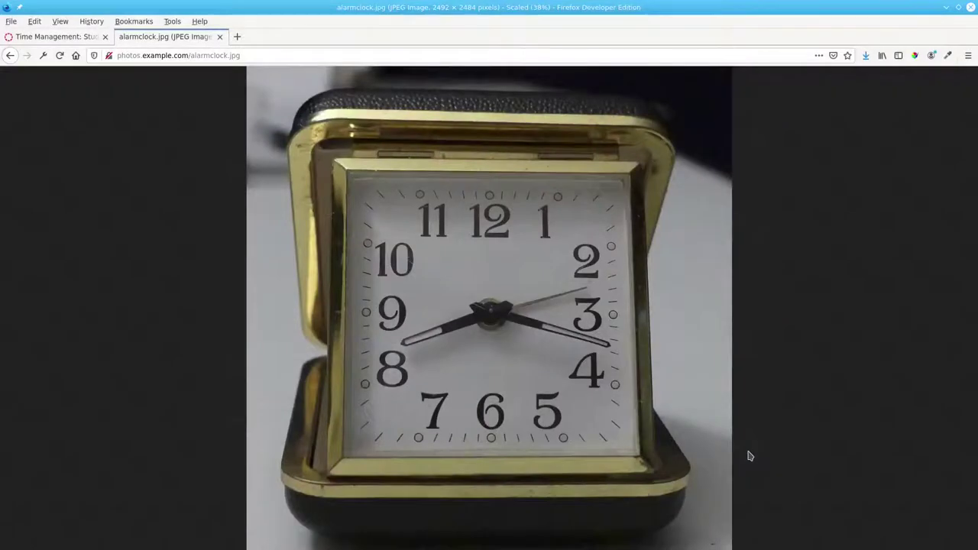
Delete the old clock photo from the Time Management page and start embedding a course image
click(40, 40)
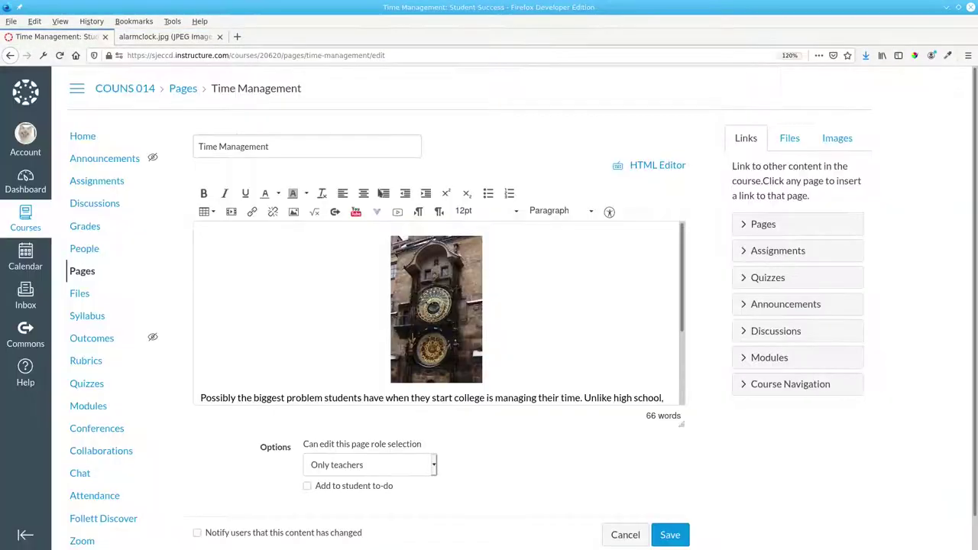
right_click(443, 295)
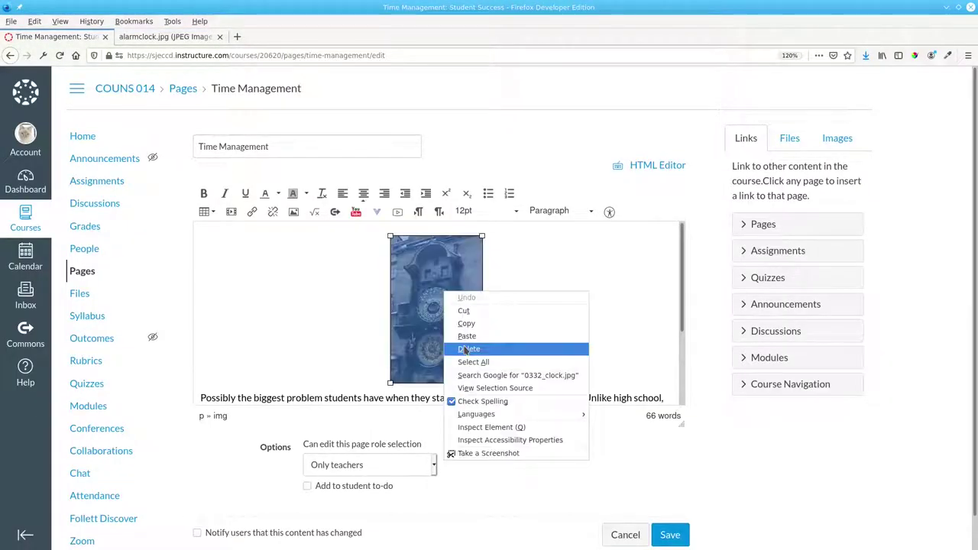
click(465, 350)
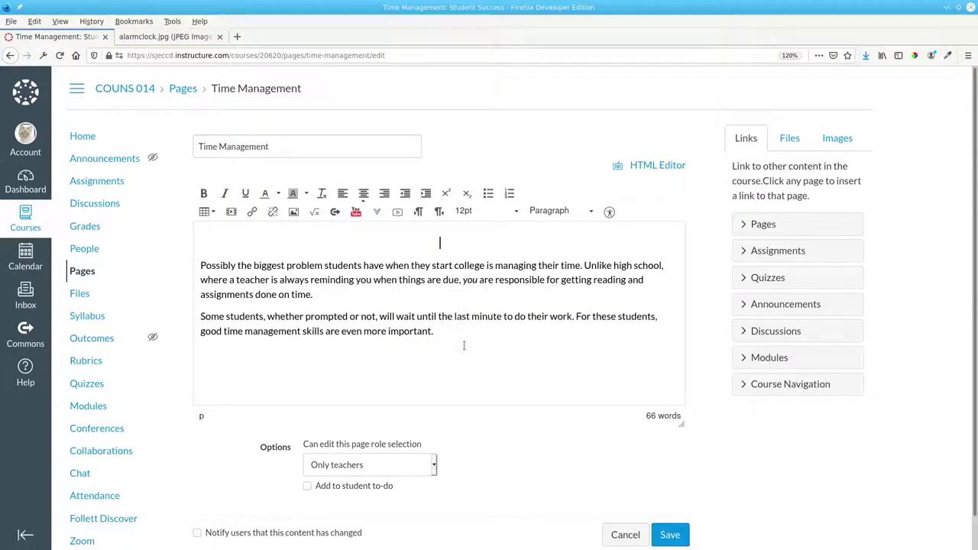
click(294, 212)
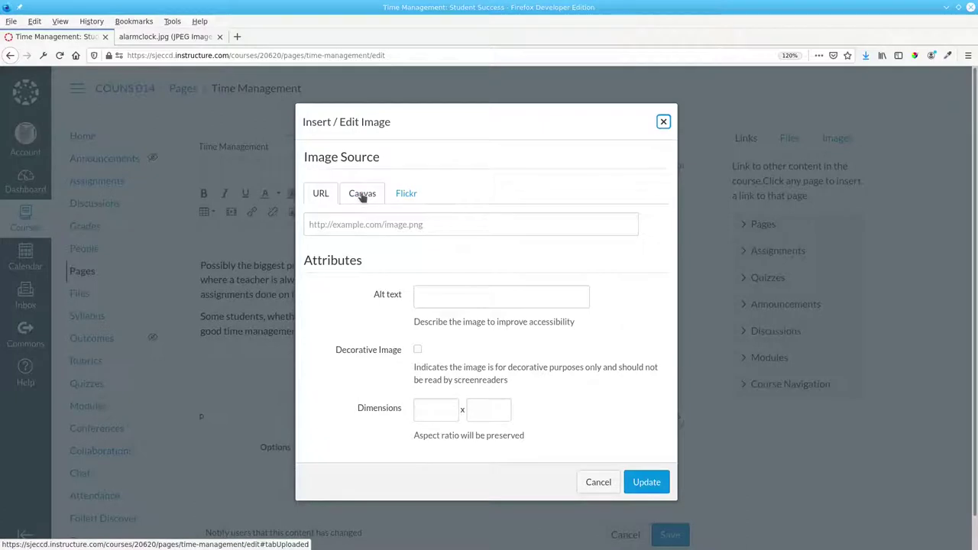
click(362, 195)
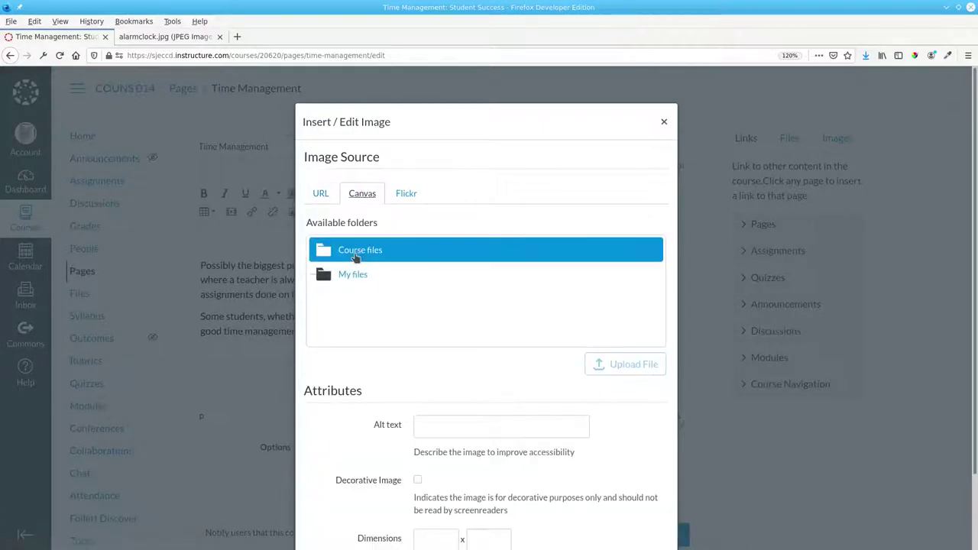
Upload alarmclock.jpg into Course files, select it, and tick Decorative Image
click(354, 255)
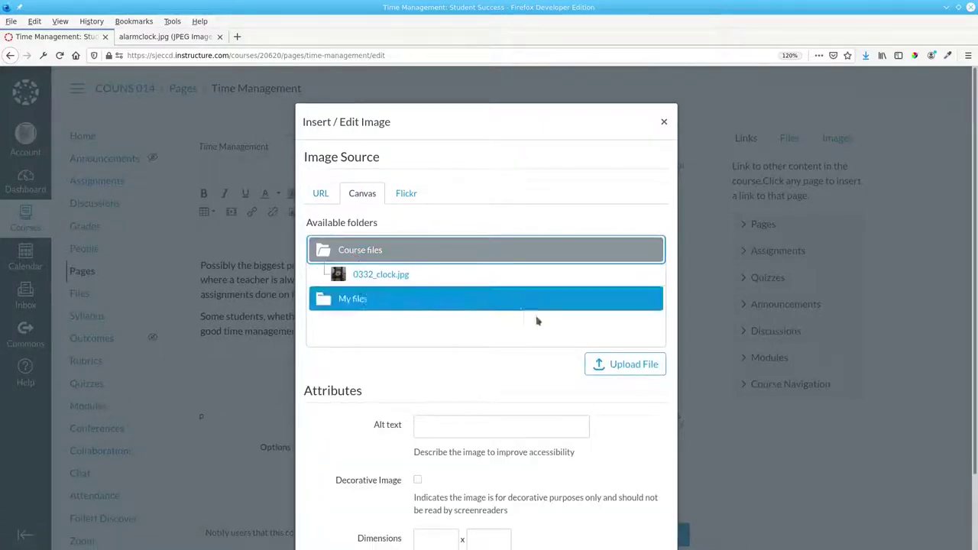
click(617, 366)
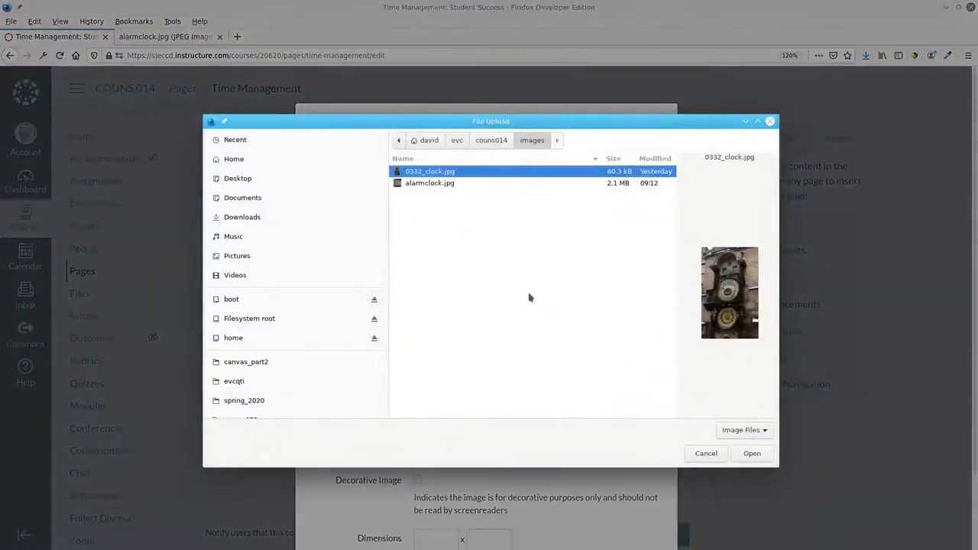
click(430, 183)
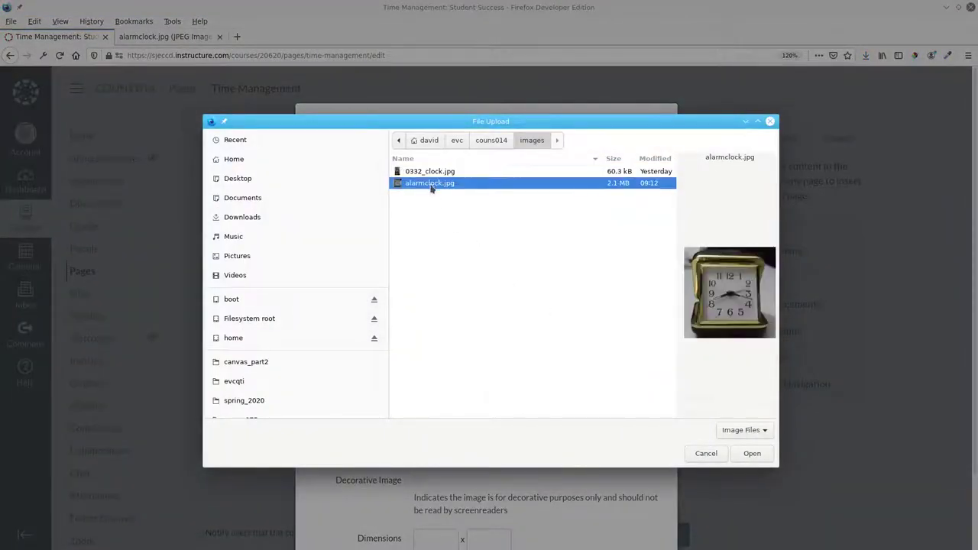
click(752, 454)
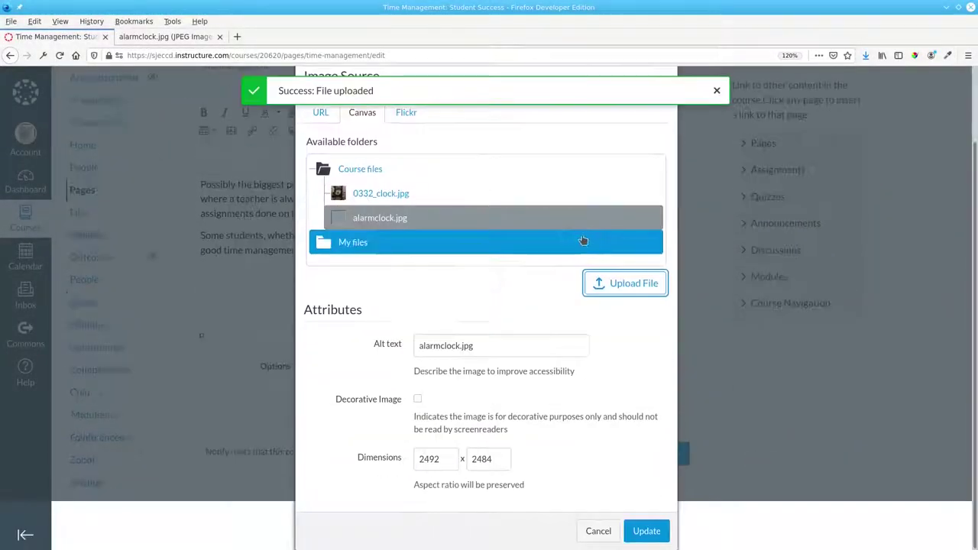
click(418, 399)
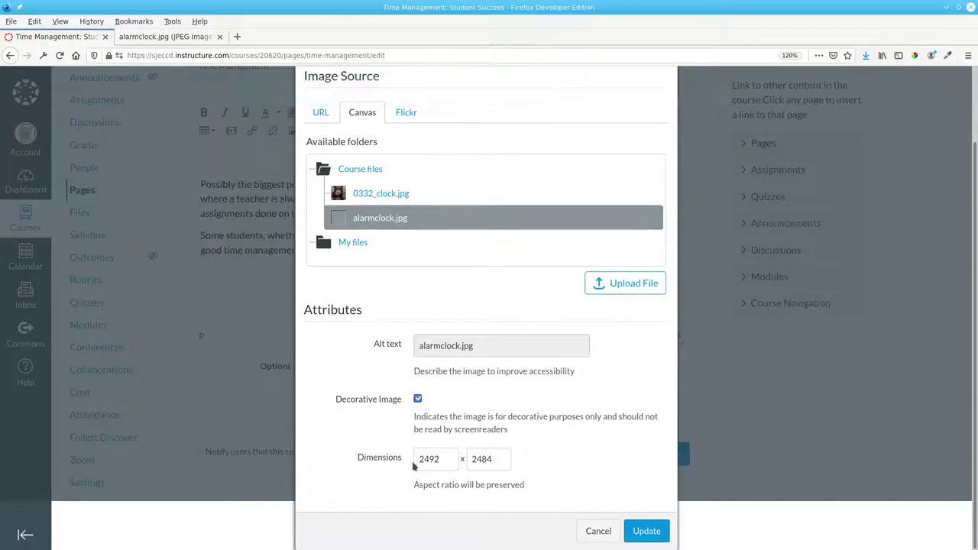
Change the image width from 2492 to 150 so height follows at 150, and insert it
drag(443, 459, 413, 459)
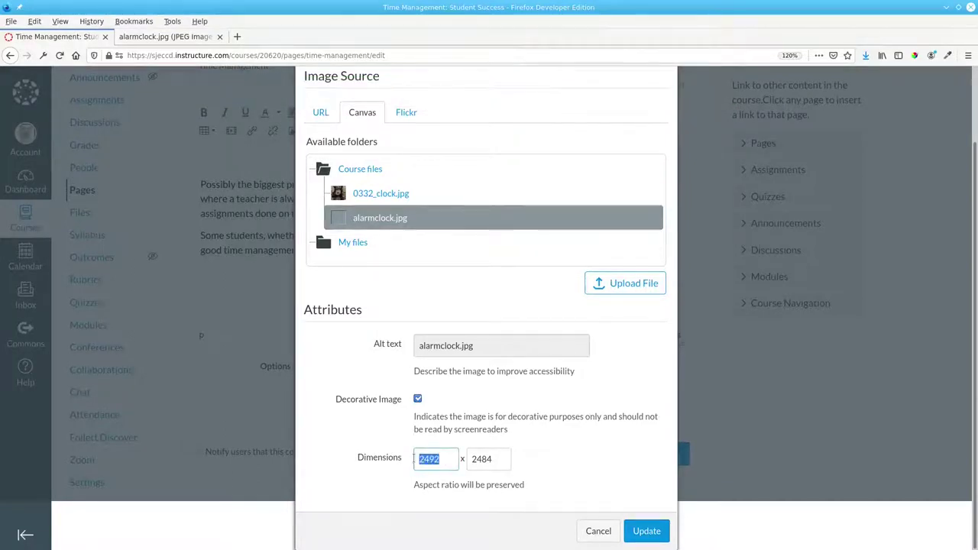
text(150)
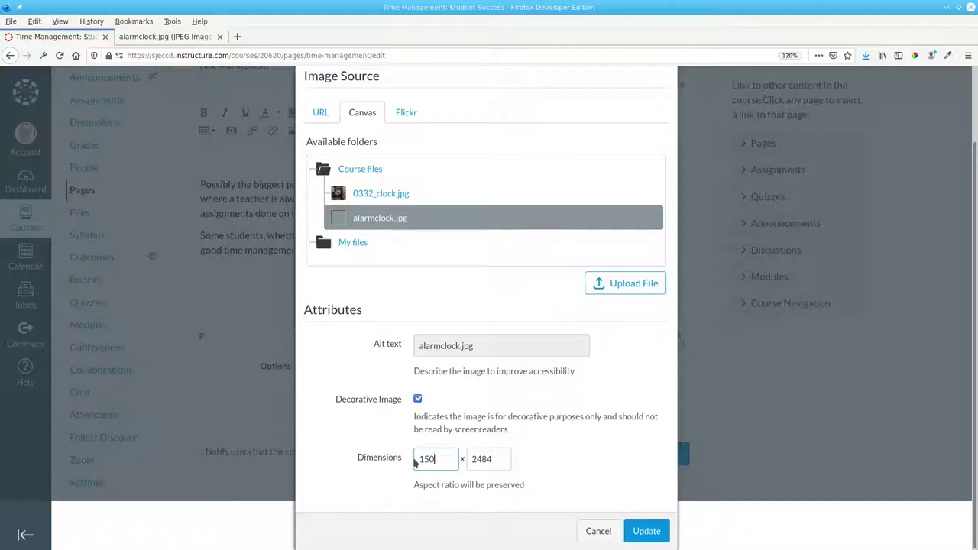
key(Tab)
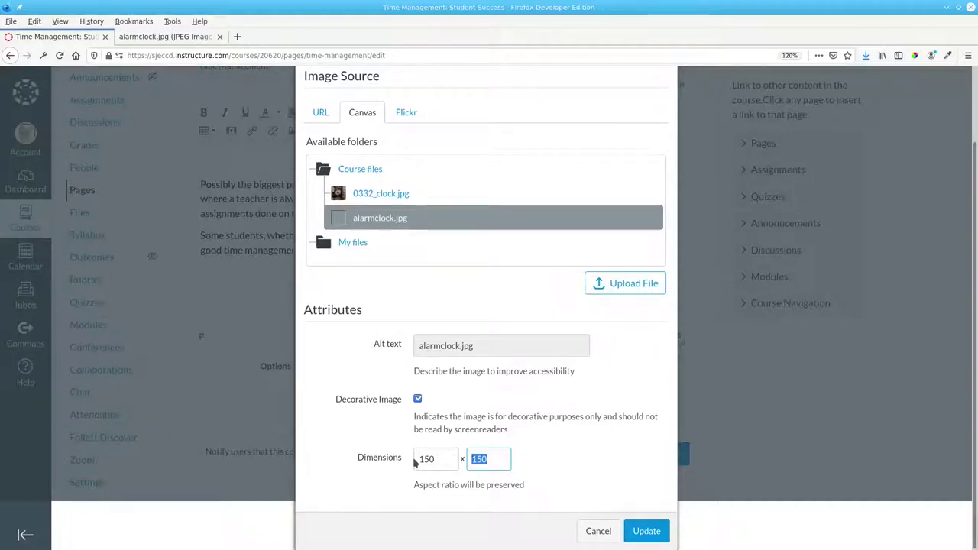
click(647, 531)
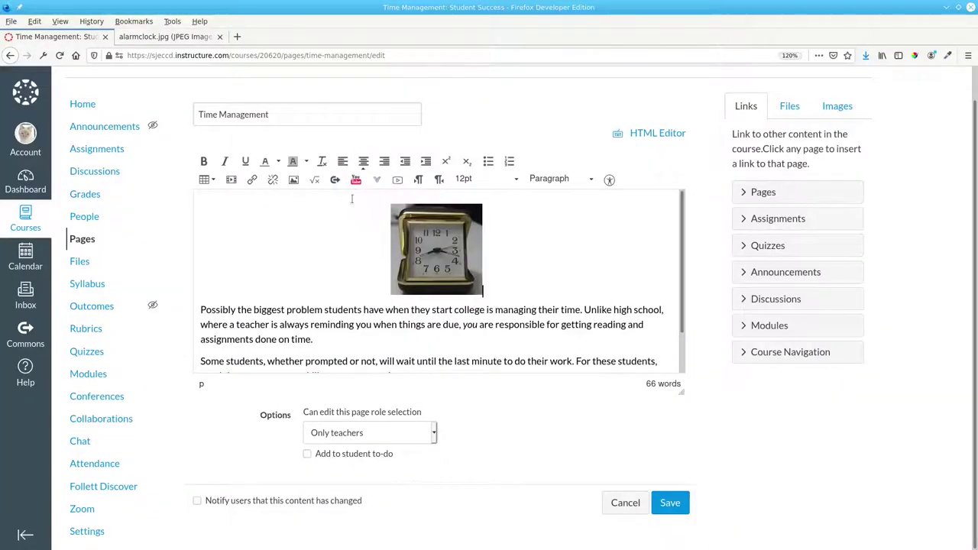
Save the Time Management page with the 150 × 150 alarm clock image above the text
click(670, 503)
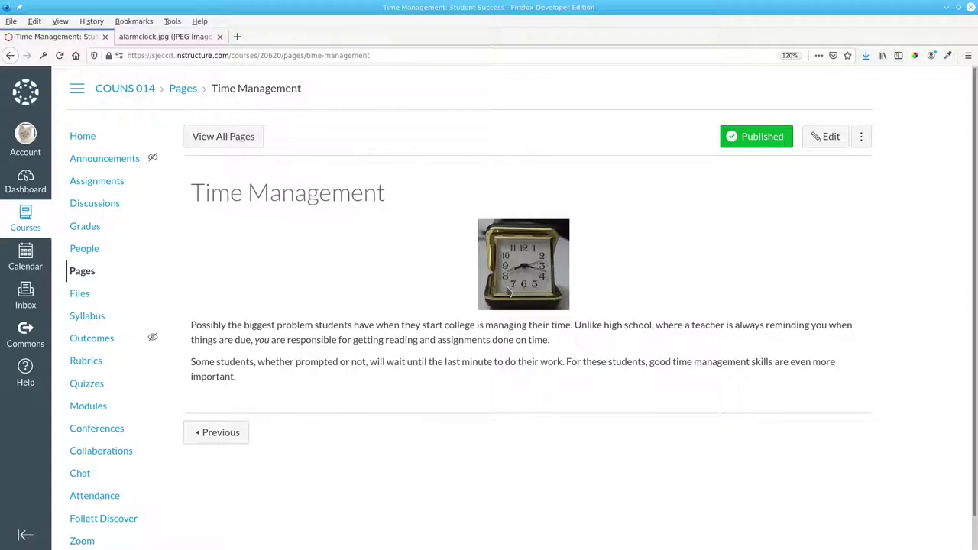
Open the photo's Image Info and highlight its 2492 × 2484 dimensions and 2,080.85 KB size
click(180, 38)
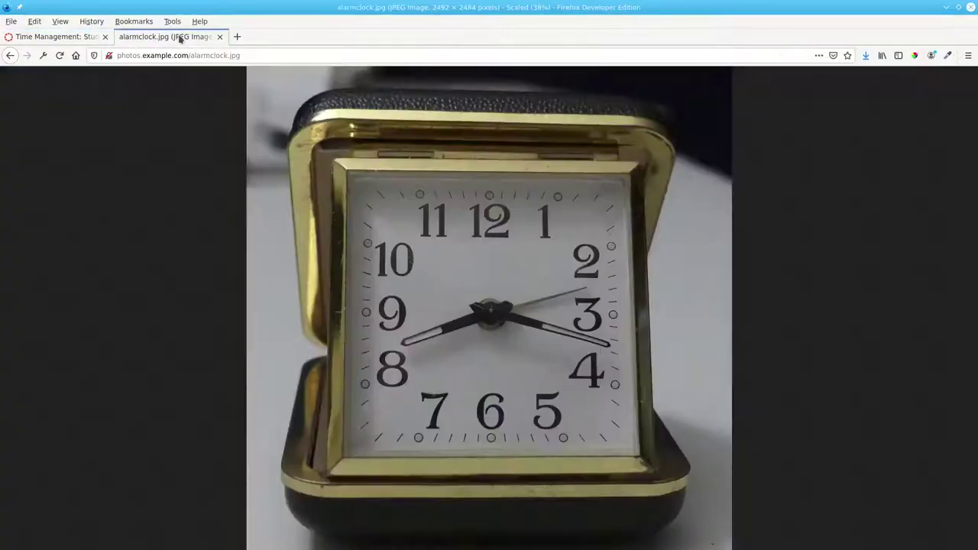
right_click(478, 209)
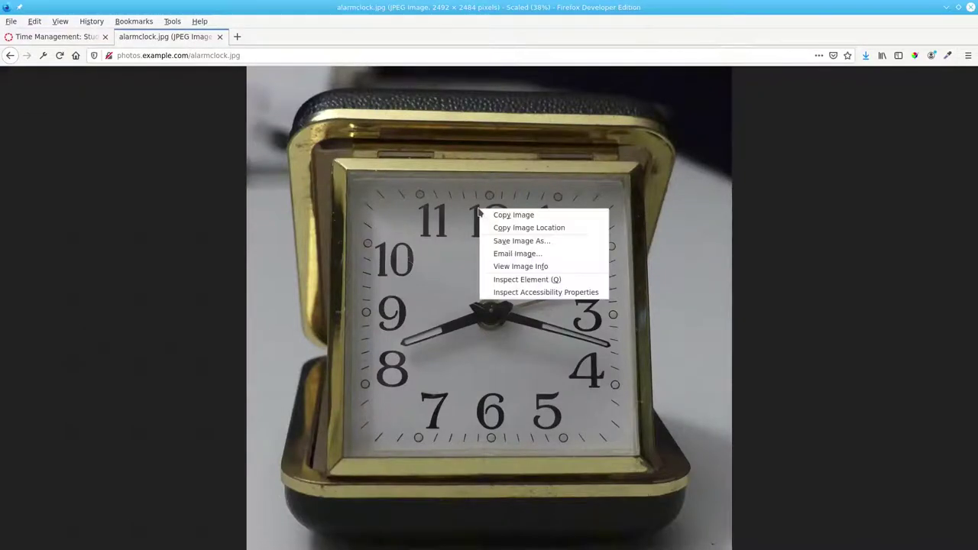
click(514, 267)
drag(210, 268, 493, 147)
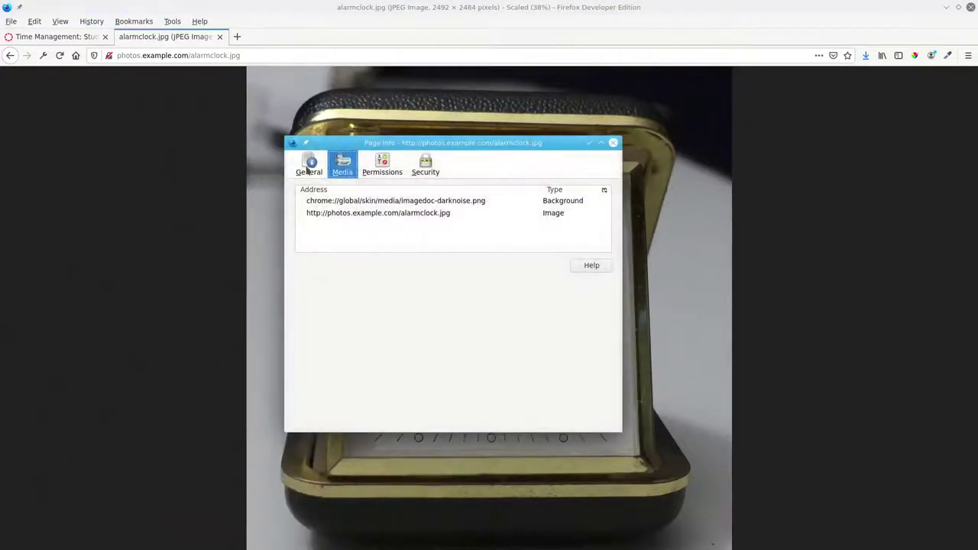
click(308, 164)
drag(449, 188, 518, 189)
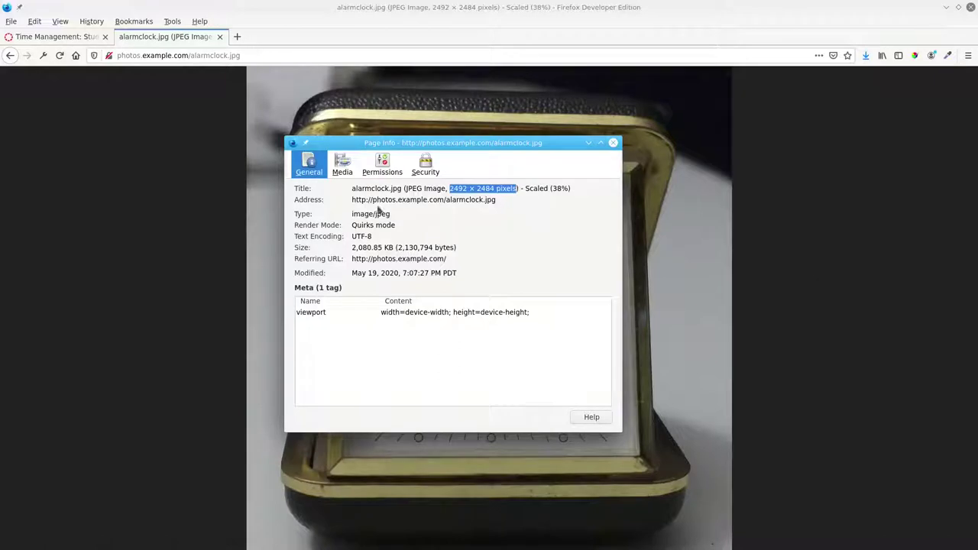
drag(352, 246, 457, 247)
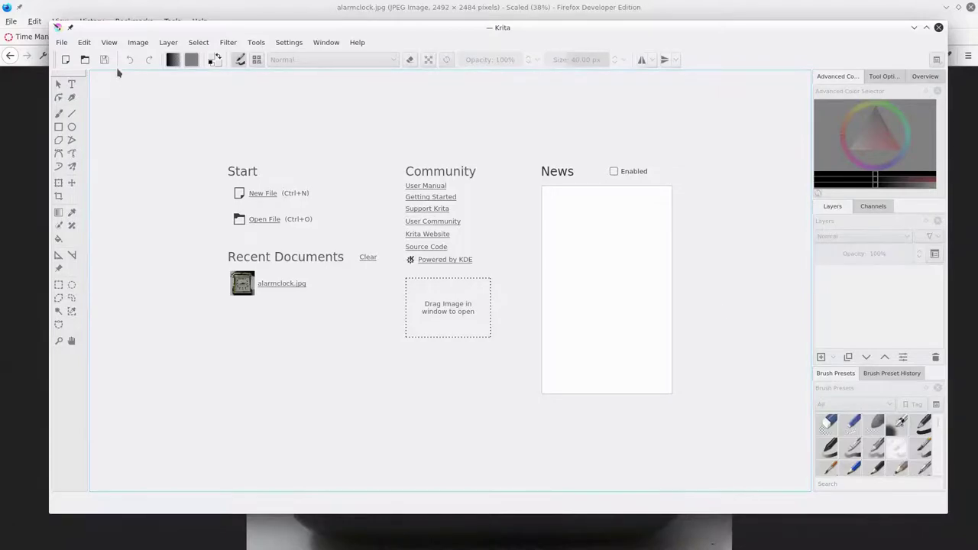
Open alarmclock.jpg from the images folder in Krita
click(61, 42)
click(73, 70)
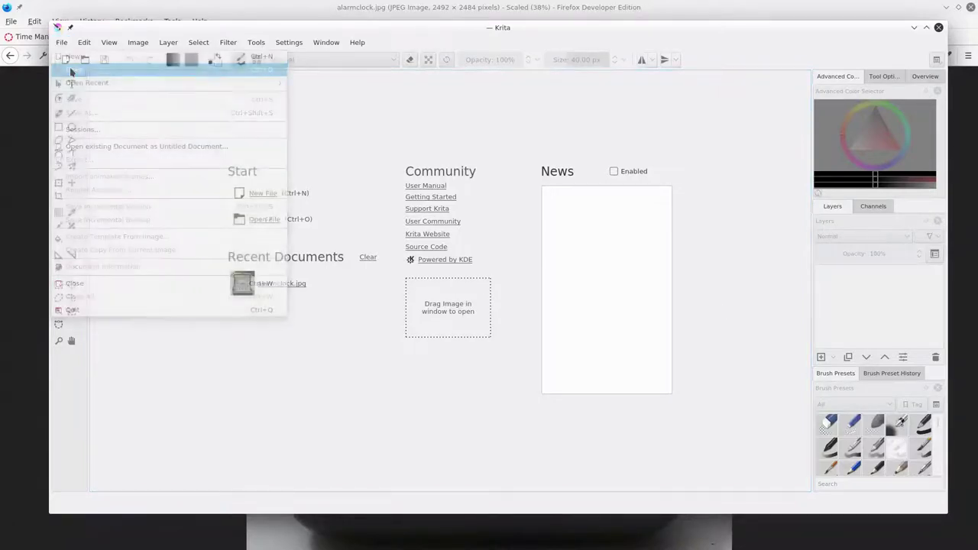
click(433, 197)
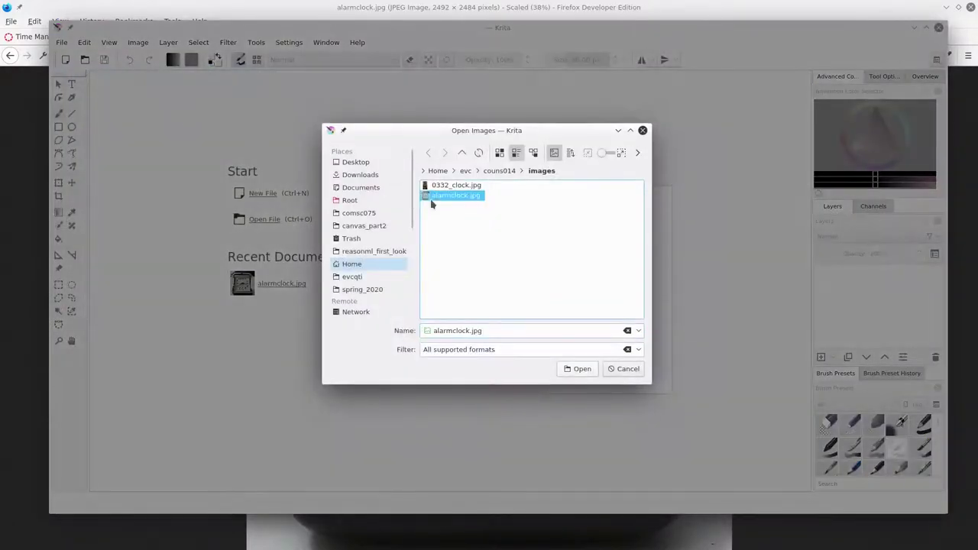
click(579, 369)
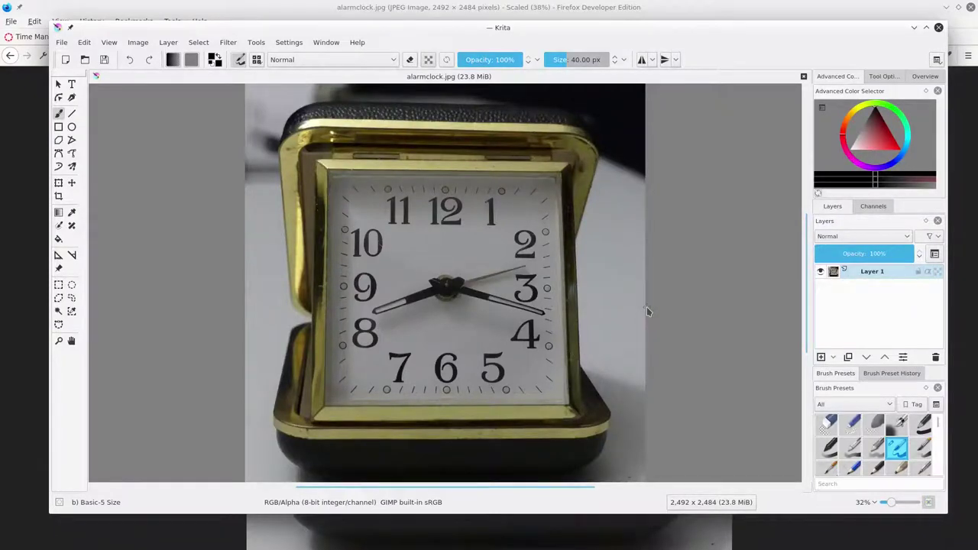
Scale the image to a width of 150 px, giving 150 × 150 pixels
click(137, 43)
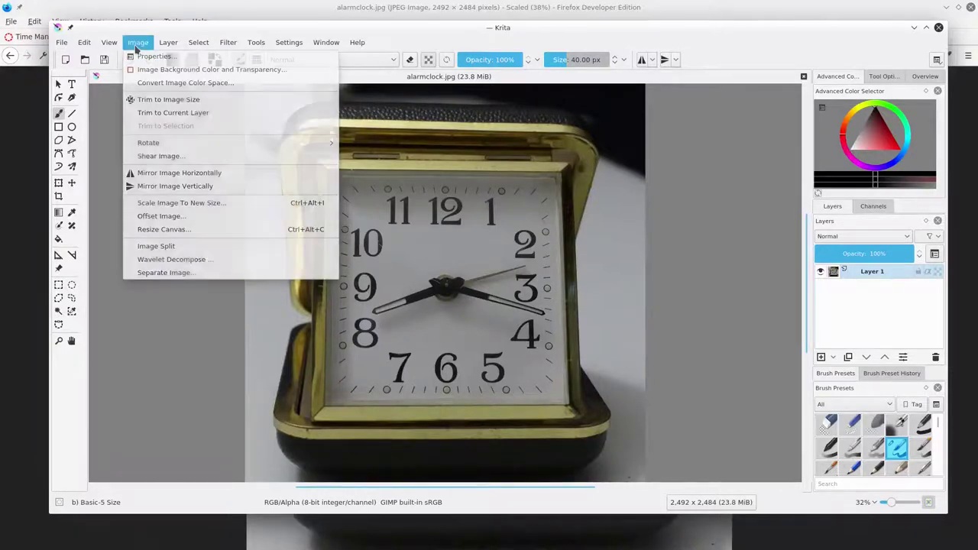
click(171, 203)
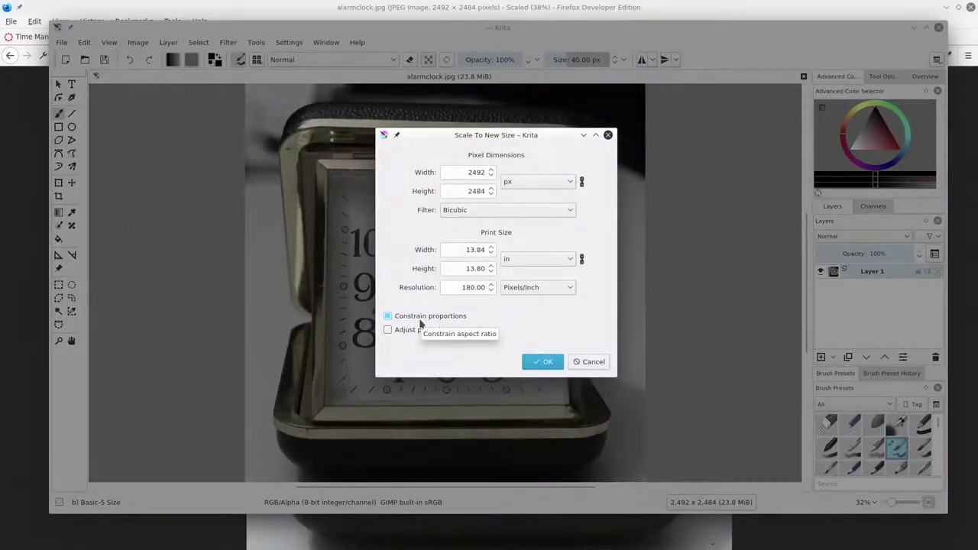
double_click(463, 173)
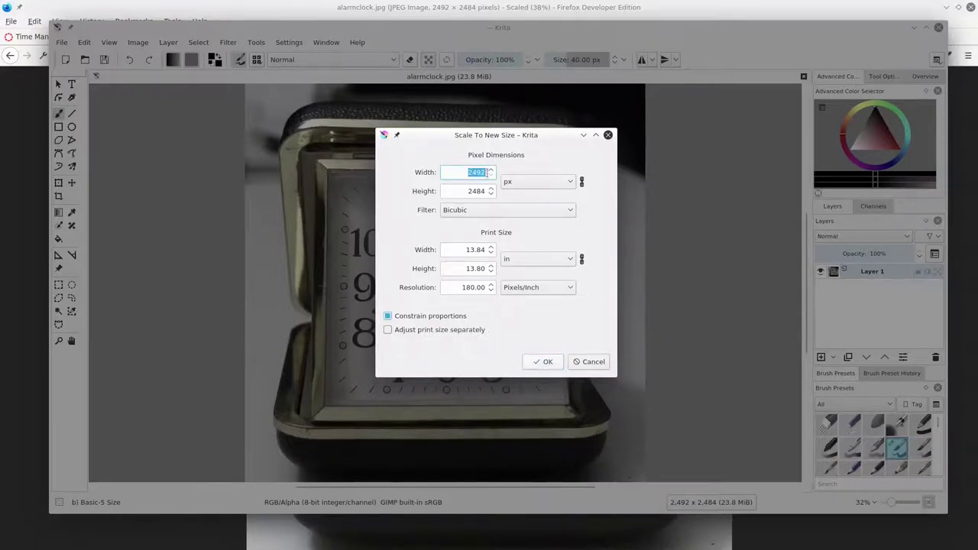
text(150)
click(542, 362)
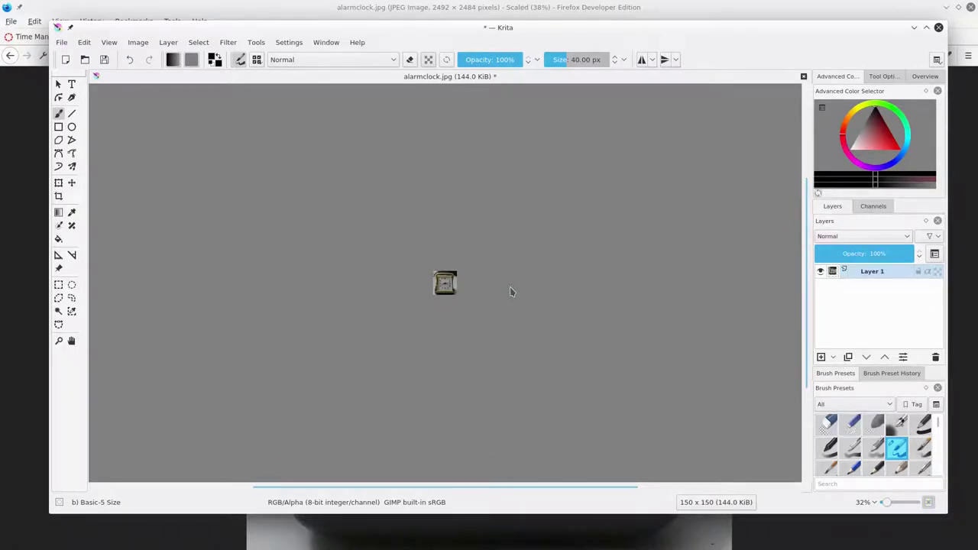
Set the Krita zoom to 100% to see the resized clock at actual size
click(875, 504)
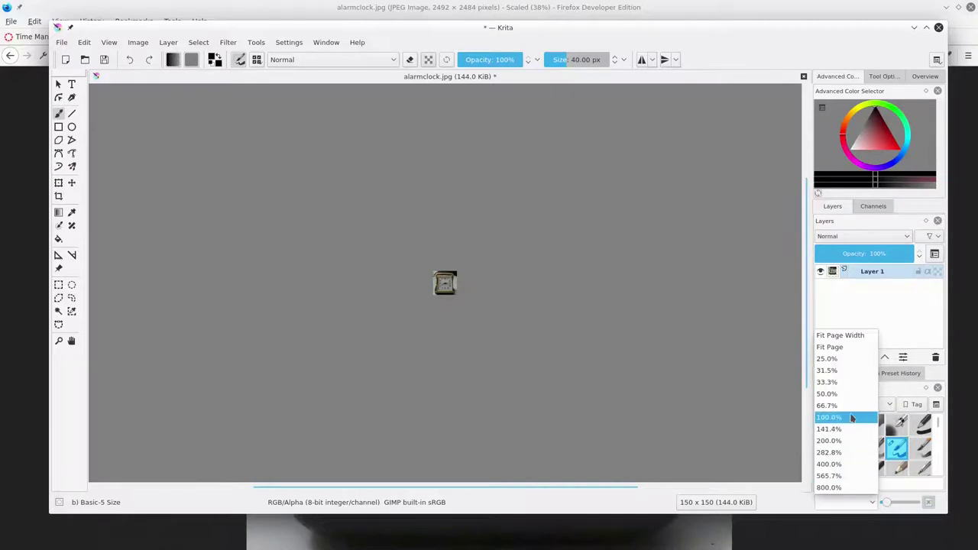
click(851, 417)
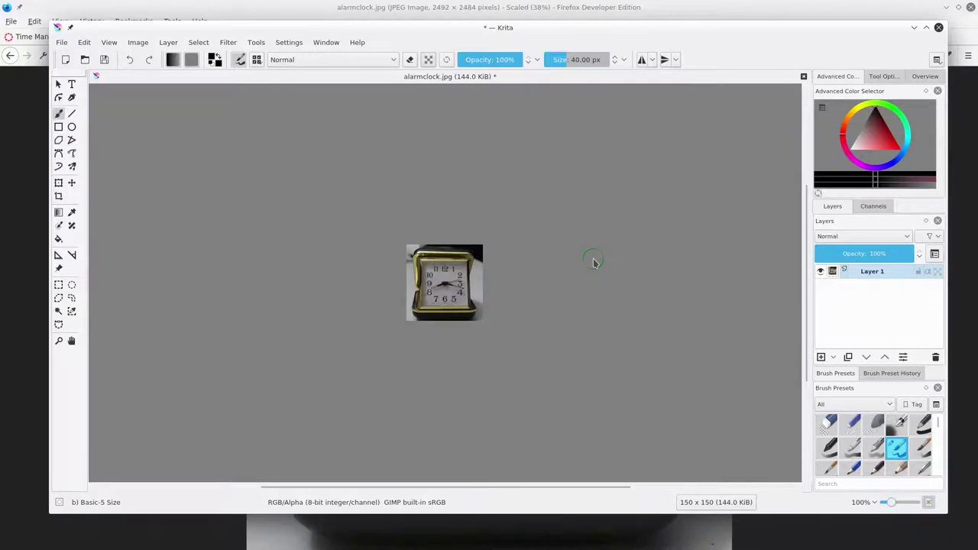
click(61, 42)
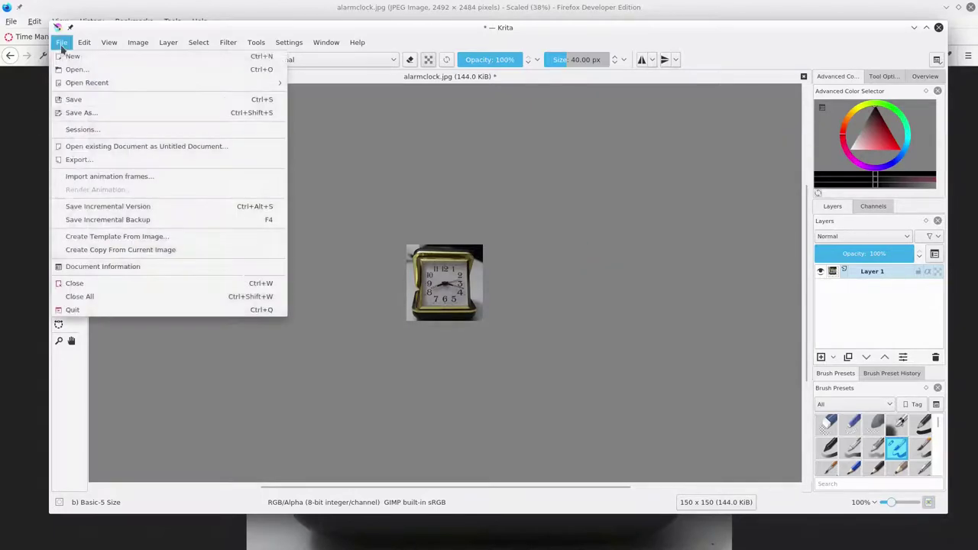
Save the resized image as alarmclock_small.jpg, accepting the 80% JPEG quality settings
click(83, 113)
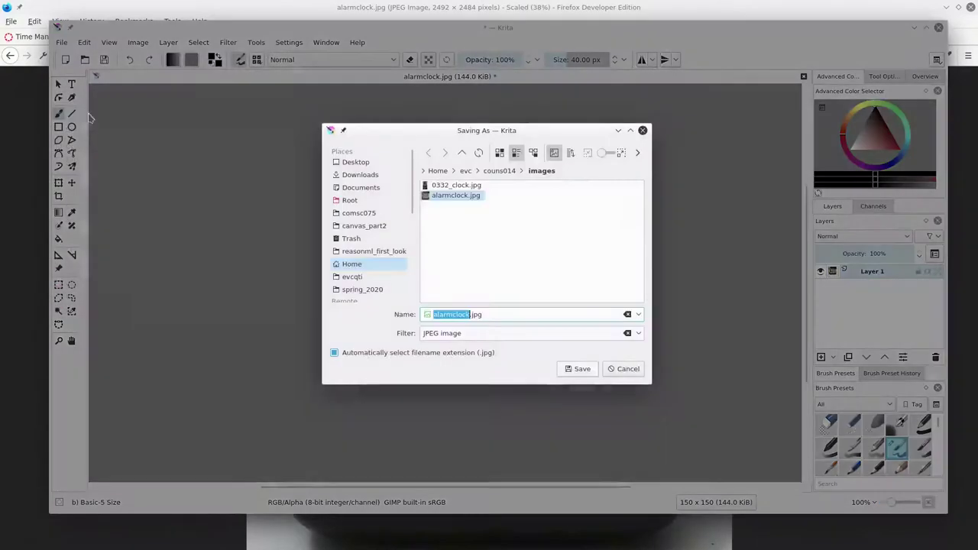
click(469, 315)
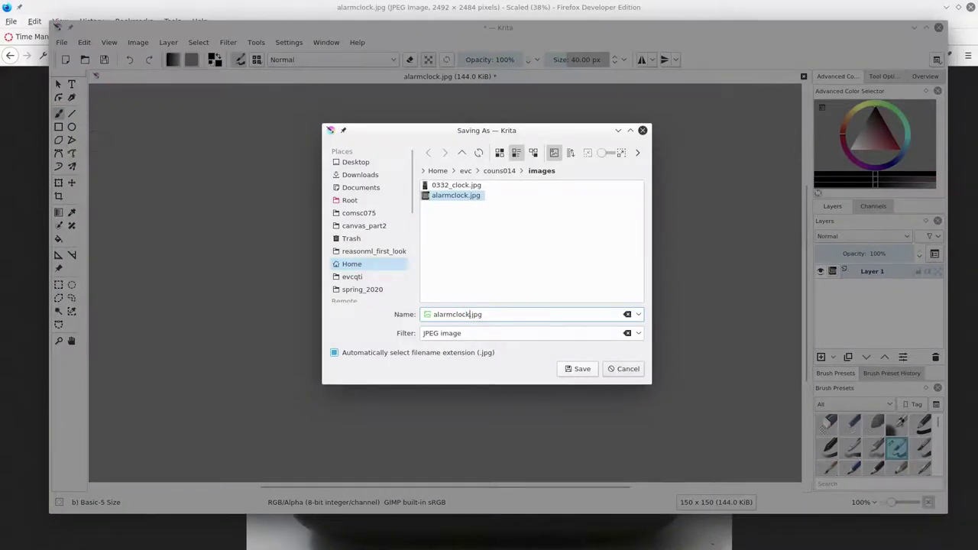
text(_small)
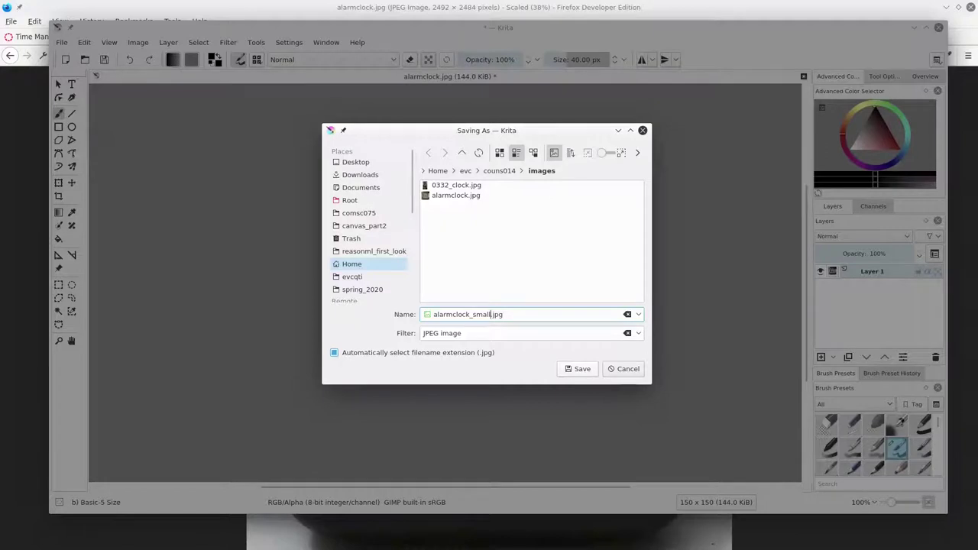
click(578, 370)
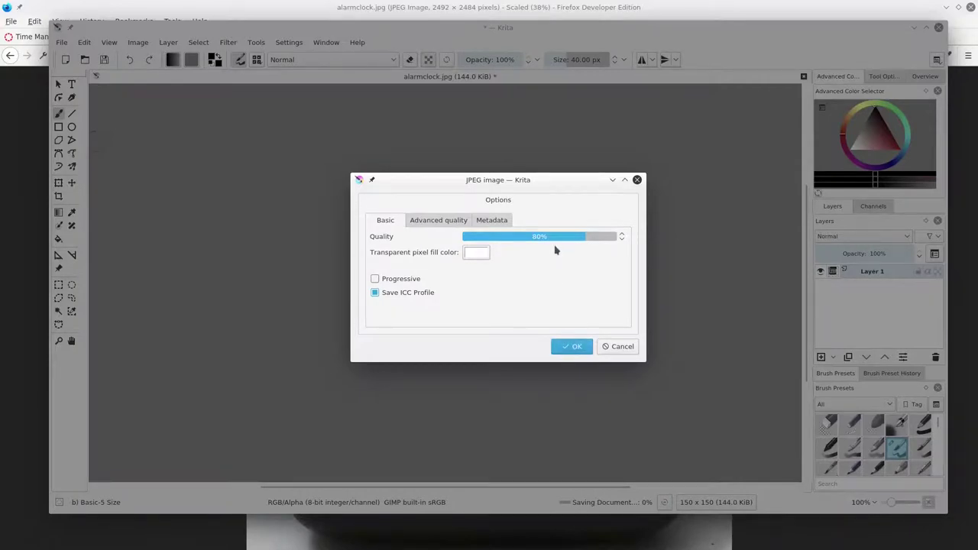
click(567, 347)
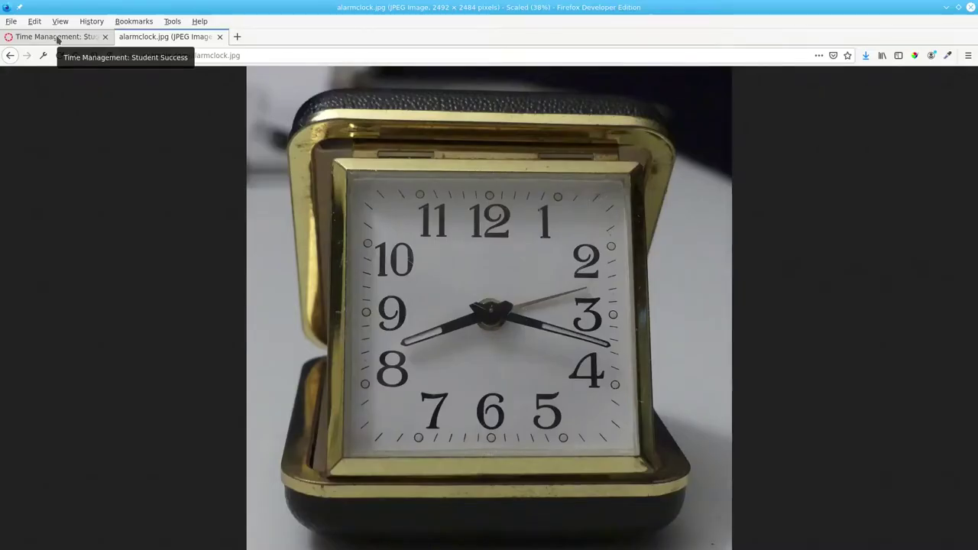
Open the Time Management page in the editor and delete the large clock image from it
click(57, 36)
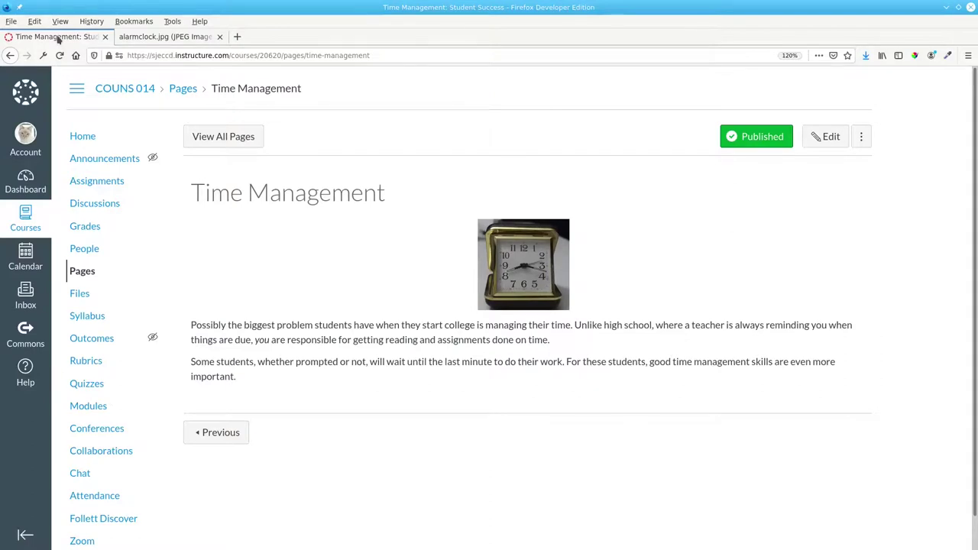
click(823, 140)
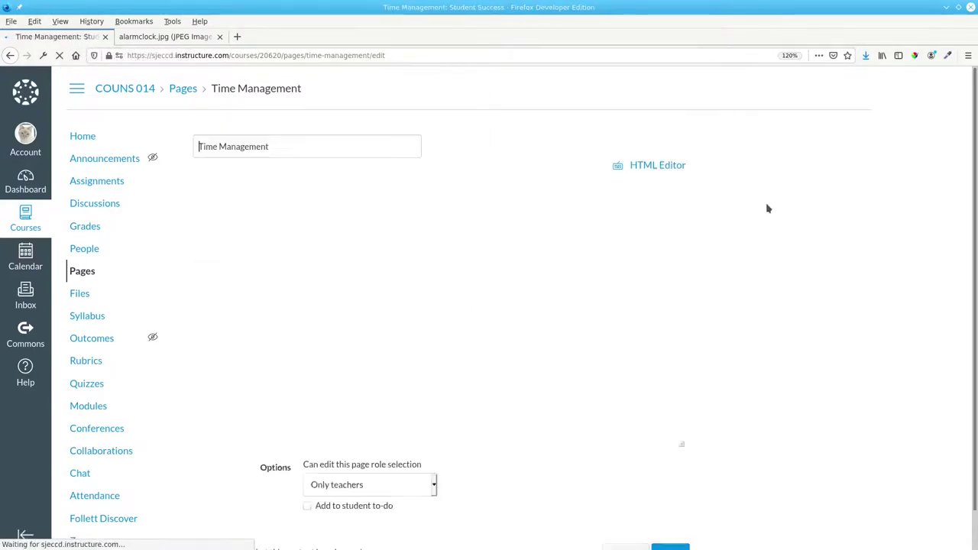
right_click(451, 269)
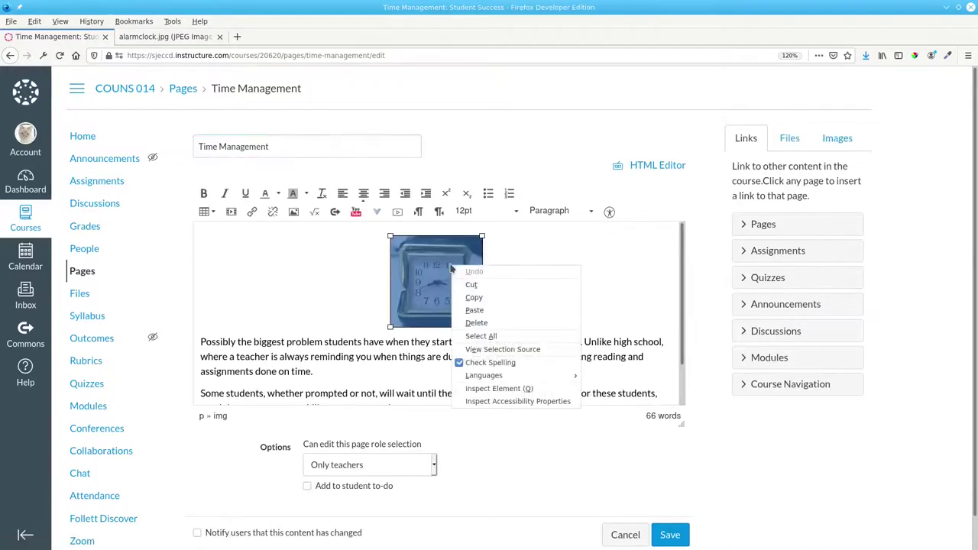
click(479, 327)
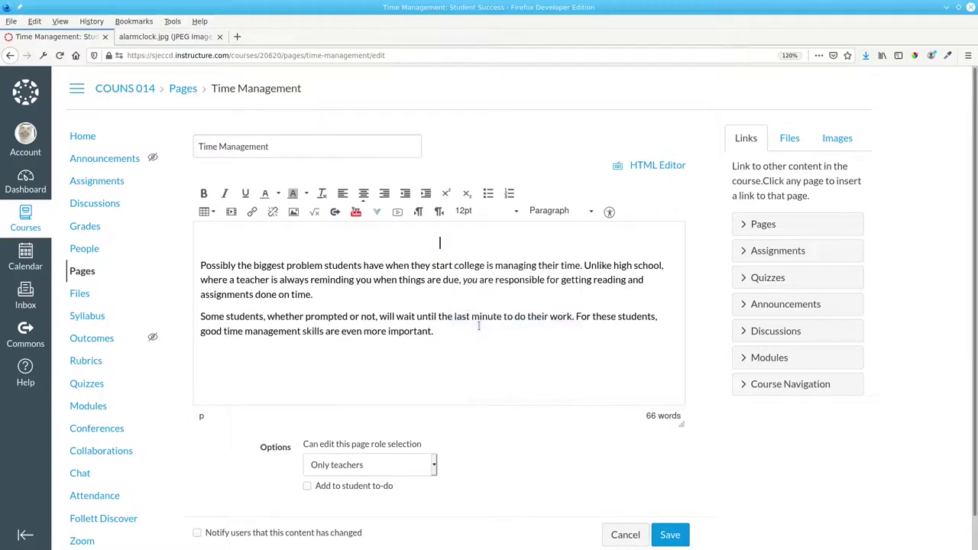
click(292, 213)
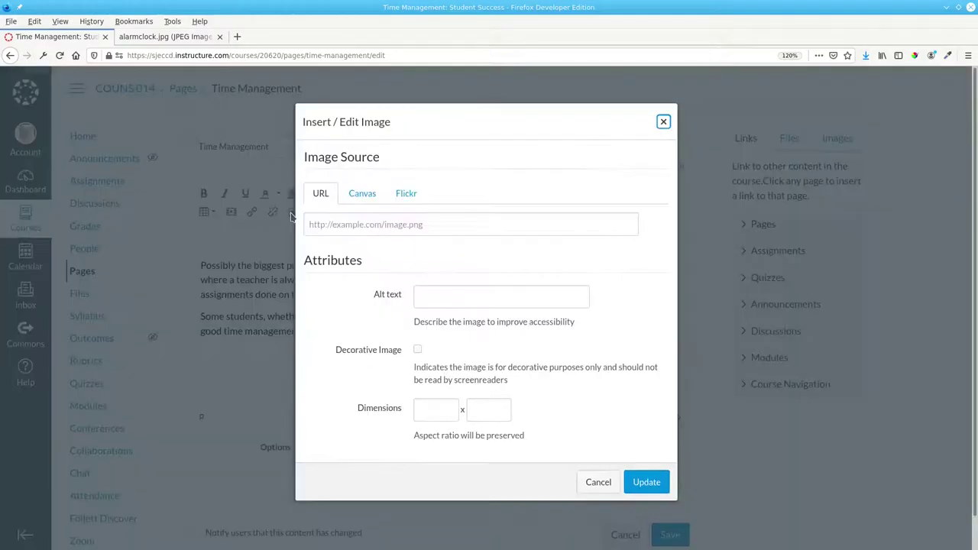
Upload alarmclock_small.jpg to Course files and insert it as a decorative 150 × 150 image
click(364, 195)
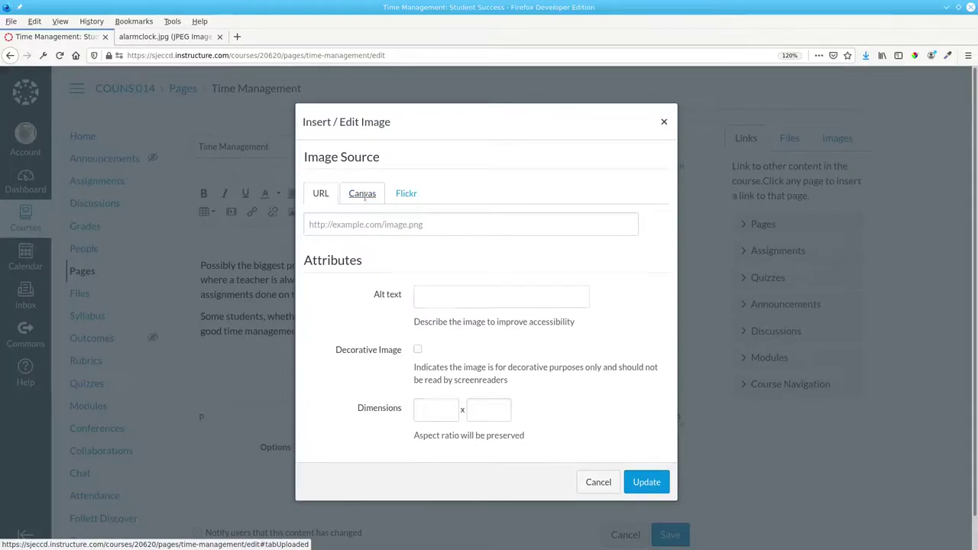
click(364, 251)
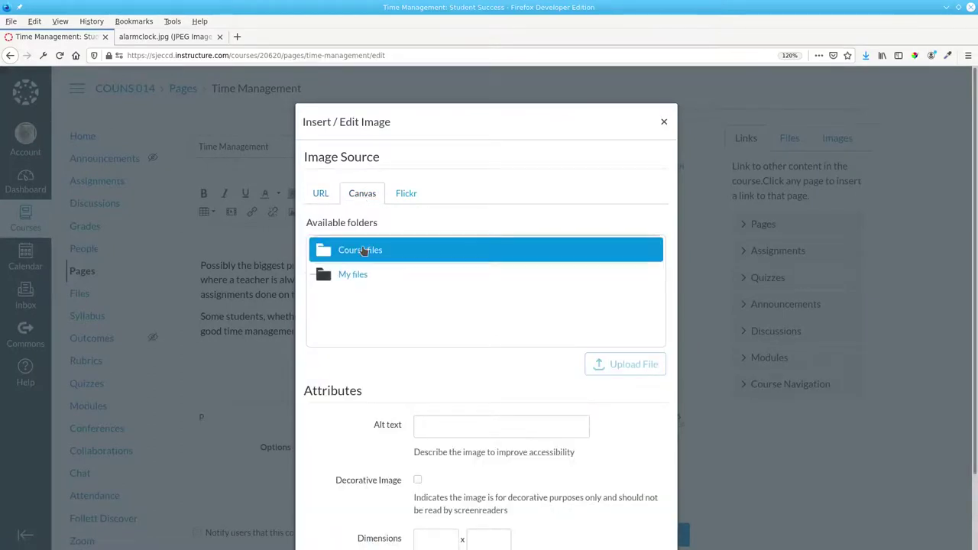
click(635, 365)
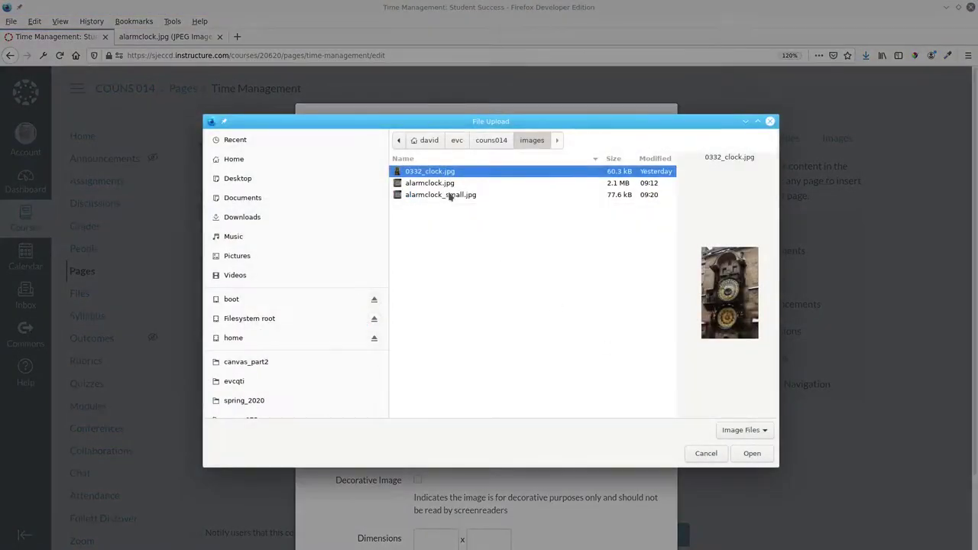
click(447, 196)
click(752, 453)
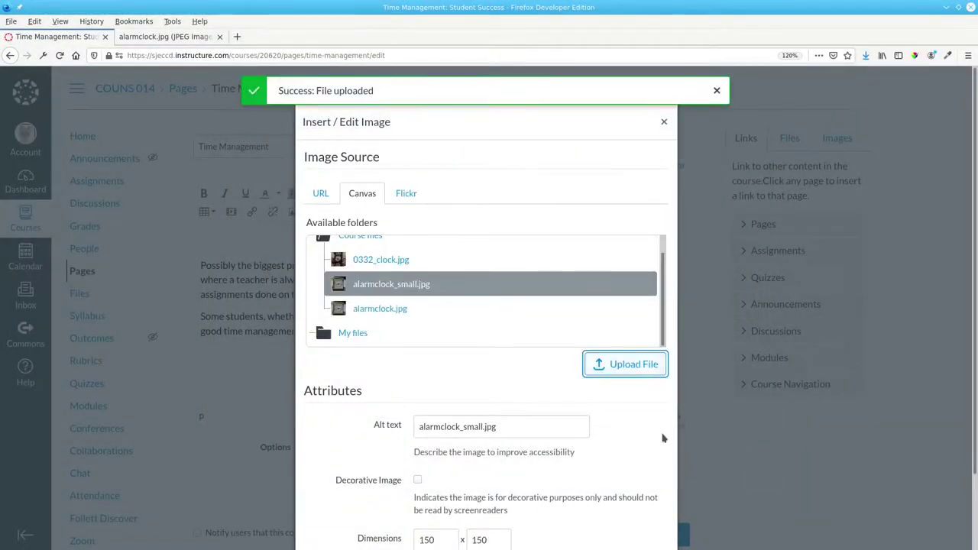
scroll(655, 437, down, 2)
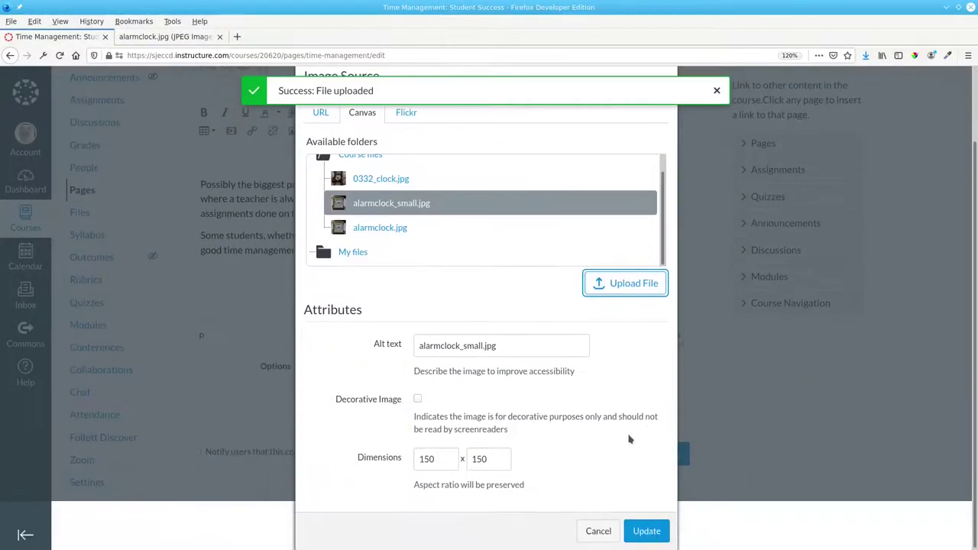
click(418, 399)
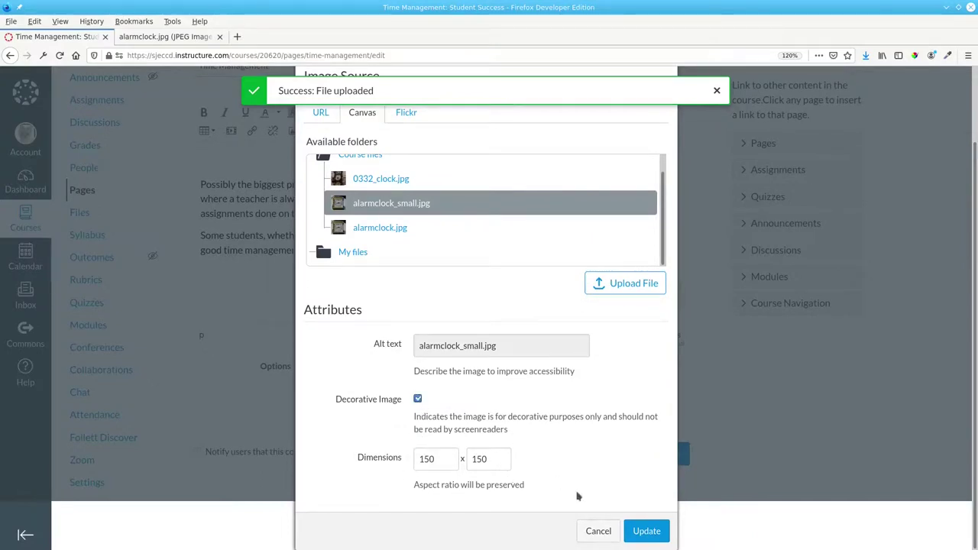
click(646, 530)
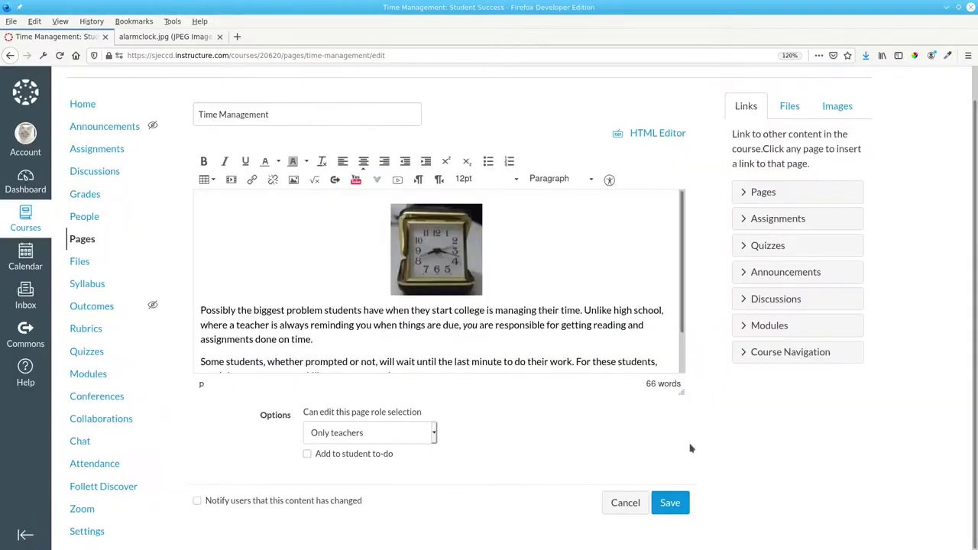
Save the Time Management page with the small clock image
click(669, 503)
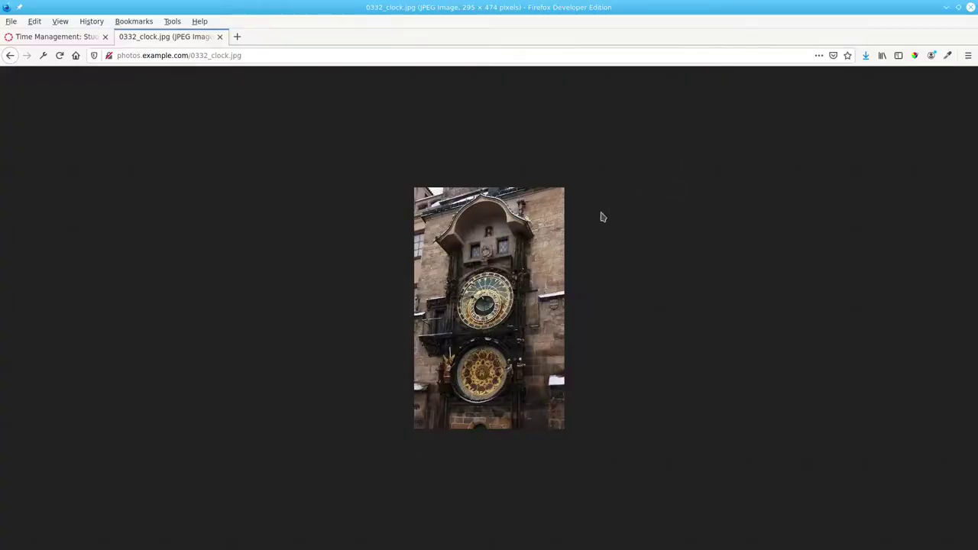
Open the image info window for the 0332_clock.jpg clock tower picture and centre it
right_click(544, 242)
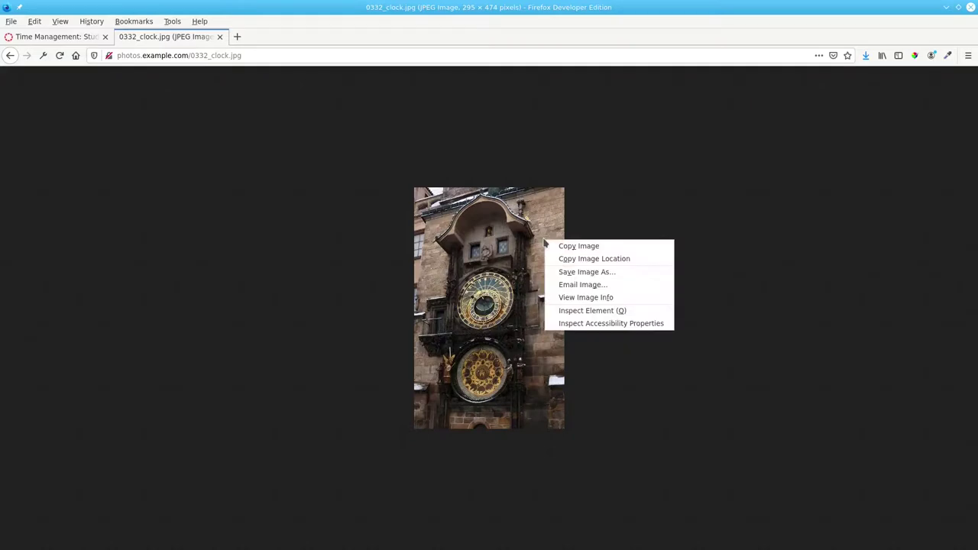
click(564, 299)
drag(228, 262, 426, 206)
On the General tab, highlight the 295 × 474 pixel dimensions and 58.84 KB size
click(223, 227)
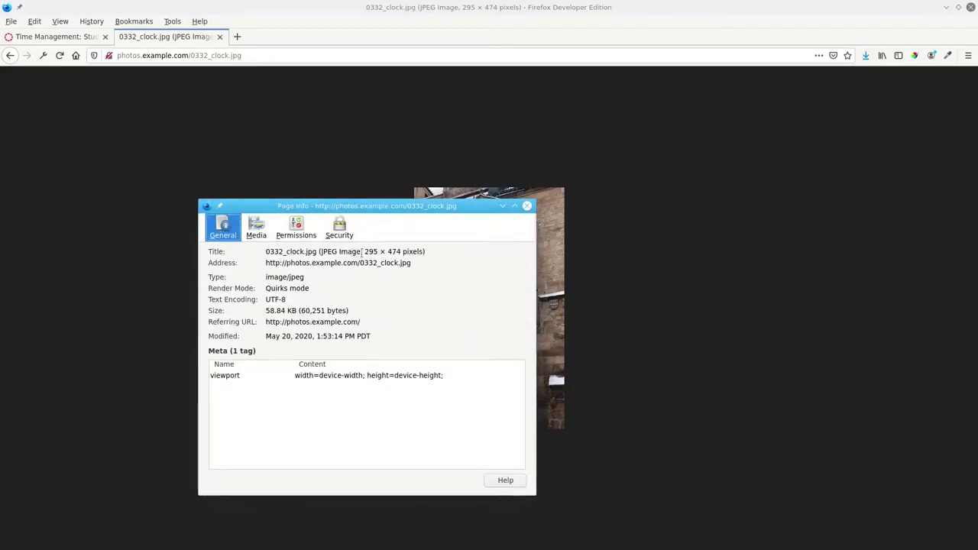
drag(364, 252, 423, 255)
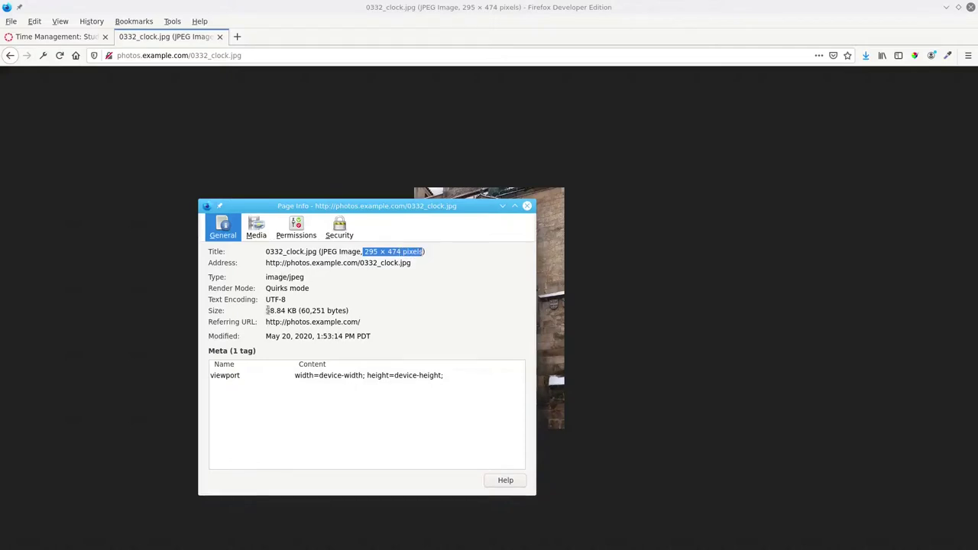
drag(266, 311, 348, 310)
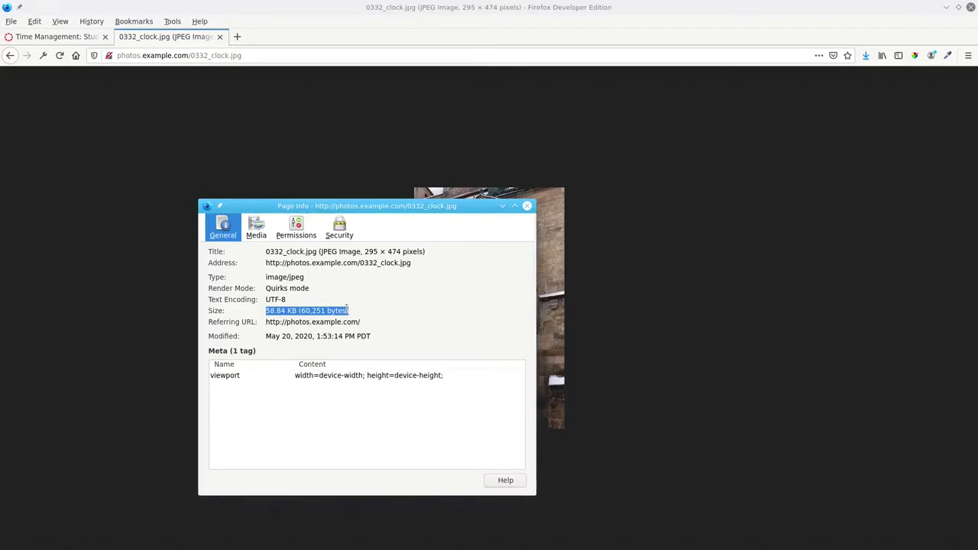